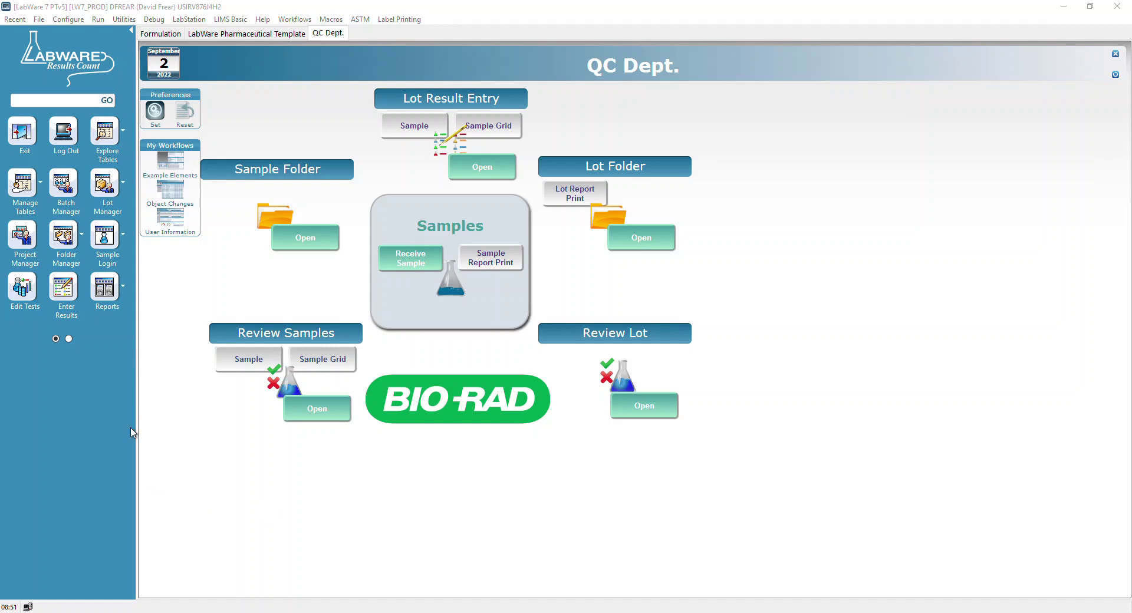
- Open a blank Data Explorer window from the File menu and move it further onto the screen
{"action": "left_click", "coordinate": [40, 20]}
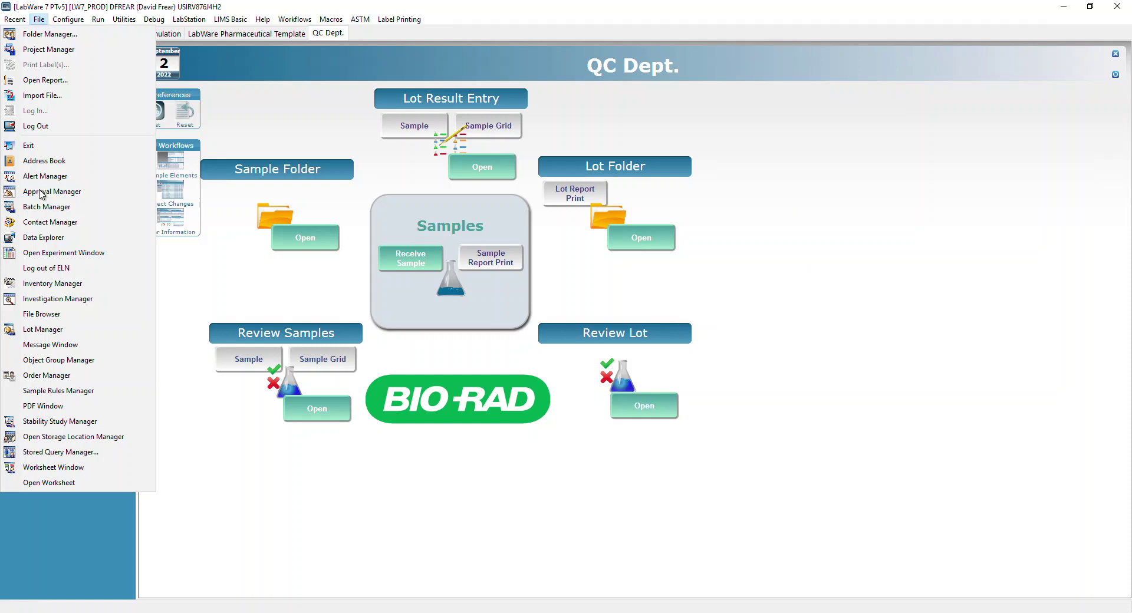
{"action": "left_click", "coordinate": [43, 238]}
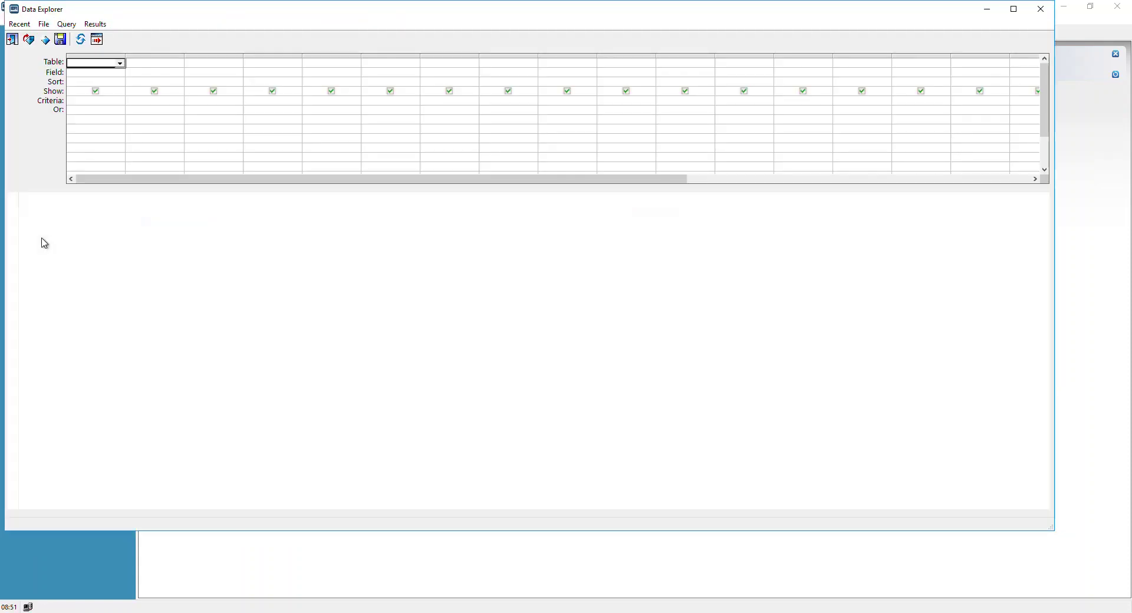
{"action": "left_click_drag", "start_coordinate": [311, 21], "coordinate": [349, 69]}
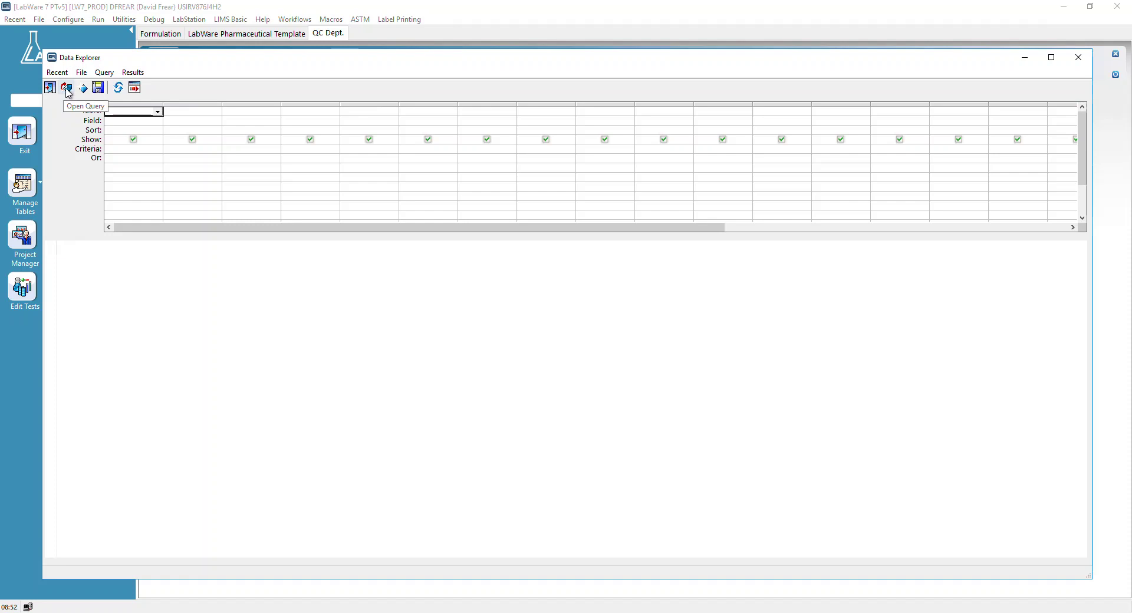
- Start Open Query and list all stored query names with the Name lookup
{"action": "left_click", "coordinate": [66, 88]}
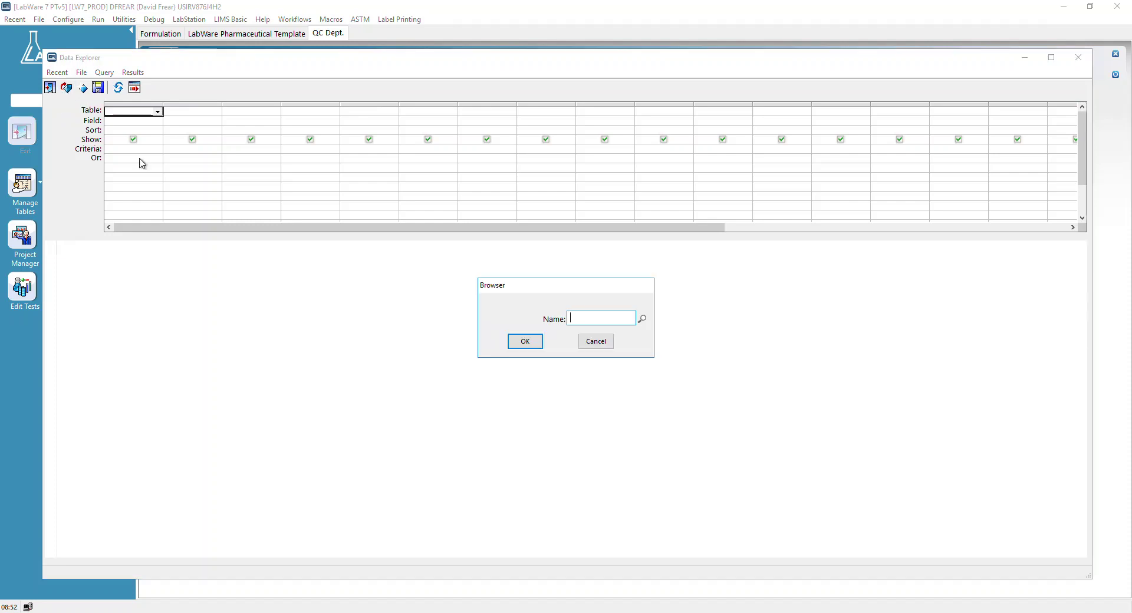
{"action": "left_click", "coordinate": [642, 319]}
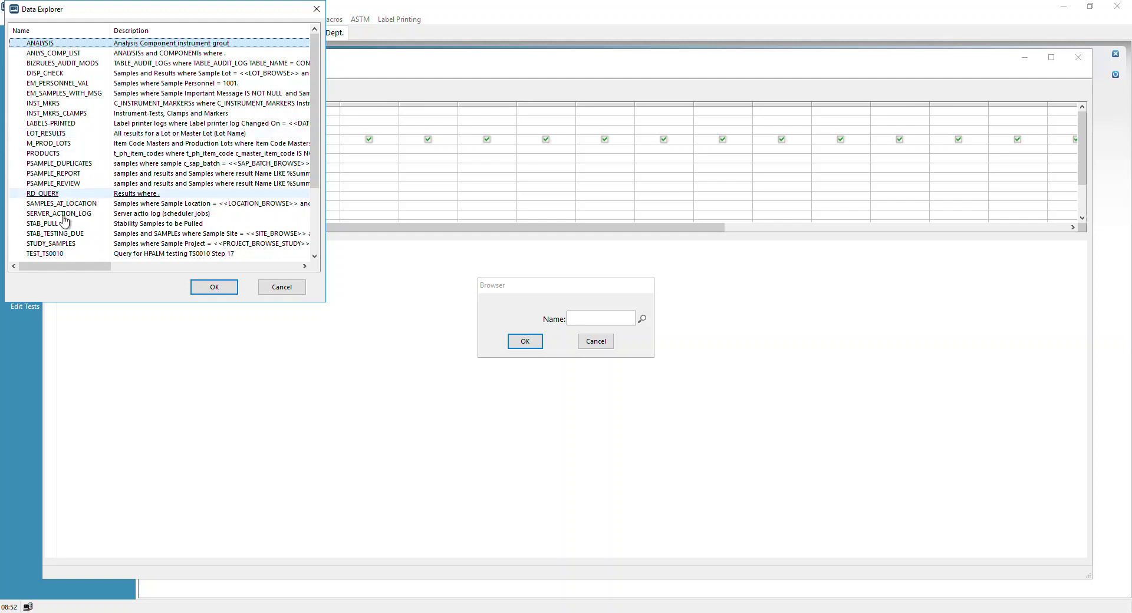
{"action": "left_click", "coordinate": [315, 256]}
{"action": "left_click", "coordinate": [315, 256]}
{"action": "left_click", "coordinate": [315, 256]}
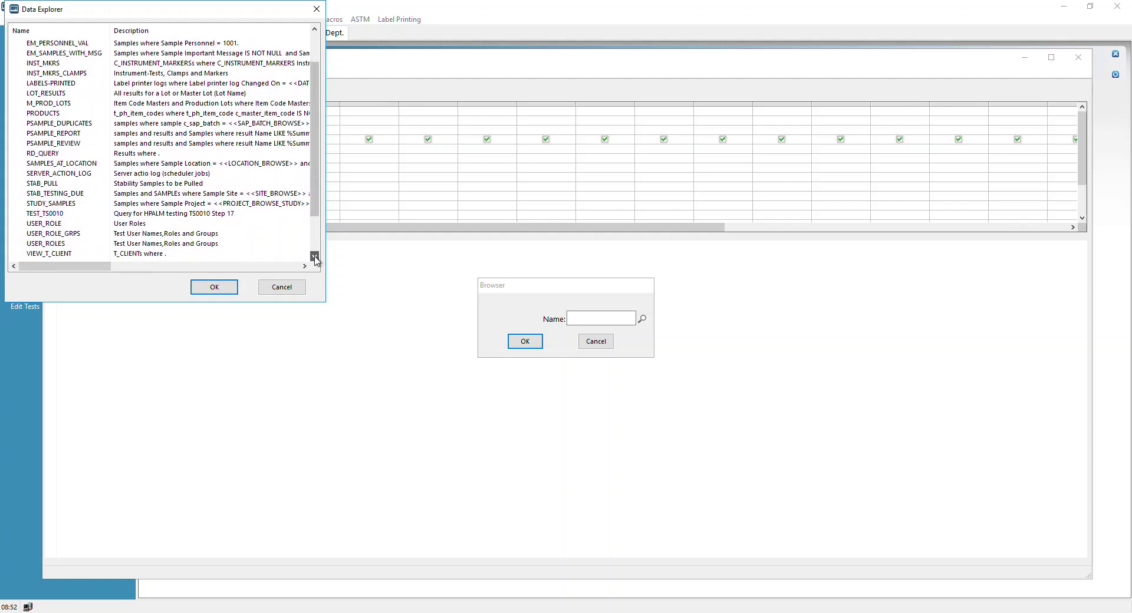
{"action": "left_click", "coordinate": [315, 256]}
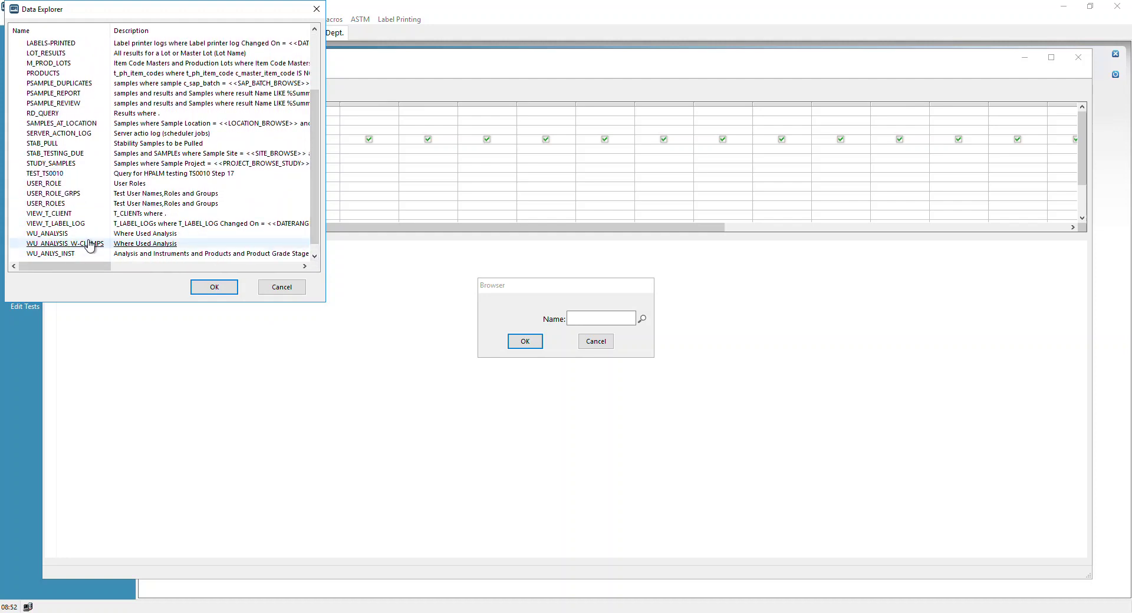
- Browse the stored query list and pick the M_PROD_LOTS query
{"action": "left_click", "coordinate": [90, 245]}
{"action": "left_click", "coordinate": [103, 234]}
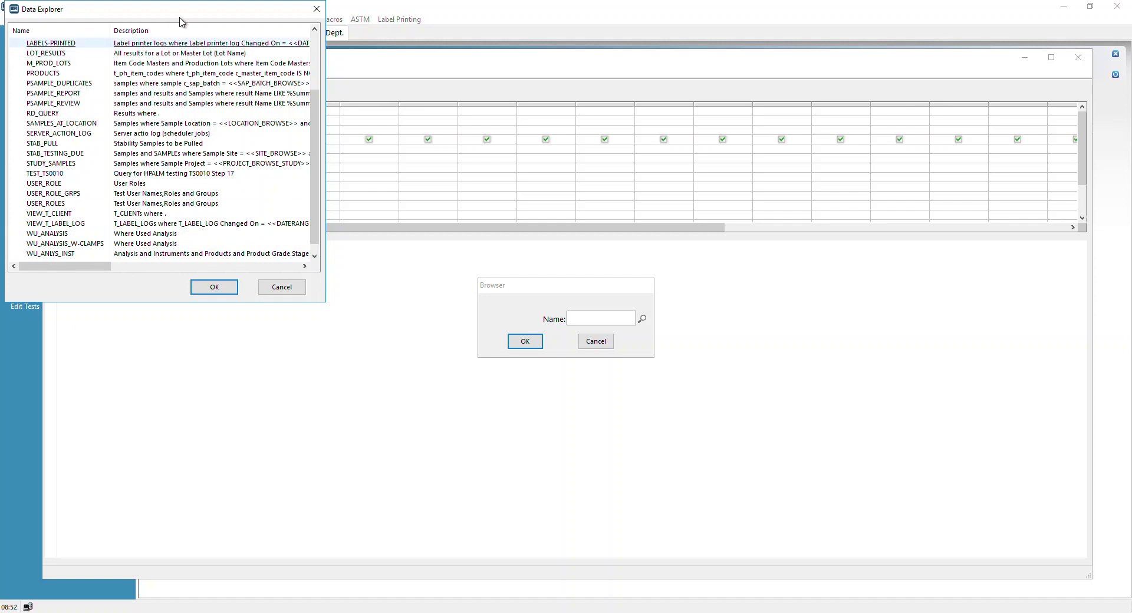
{"action": "left_click_drag", "start_coordinate": [175, 17], "coordinate": [184, 86]}
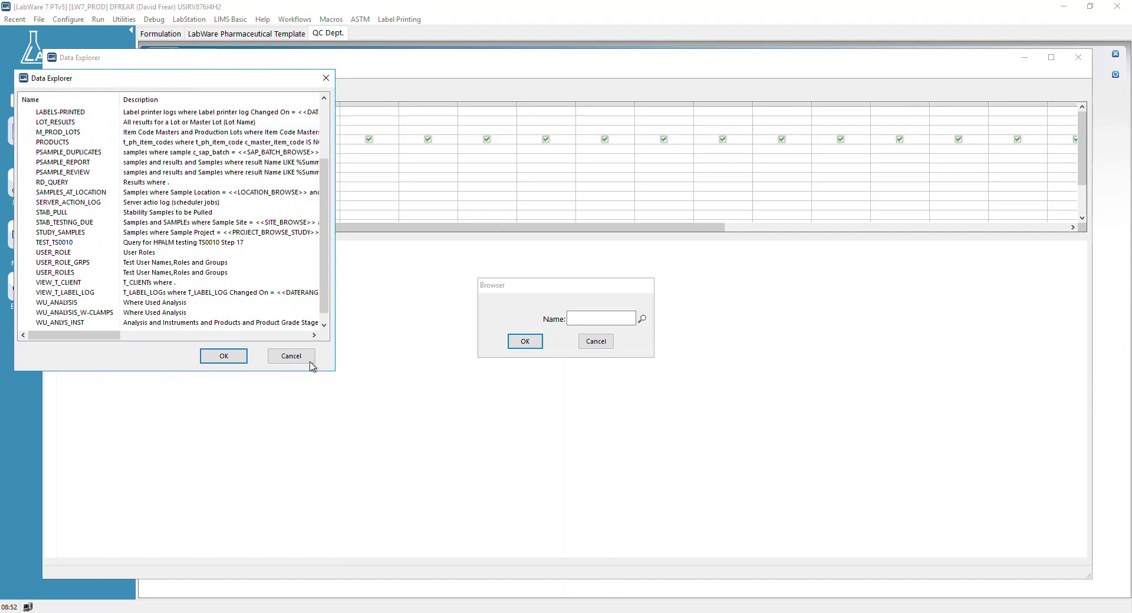
{"action": "scroll", "coordinate": [220, 291], "scroll_direction": "up", "scroll_amount": 2}
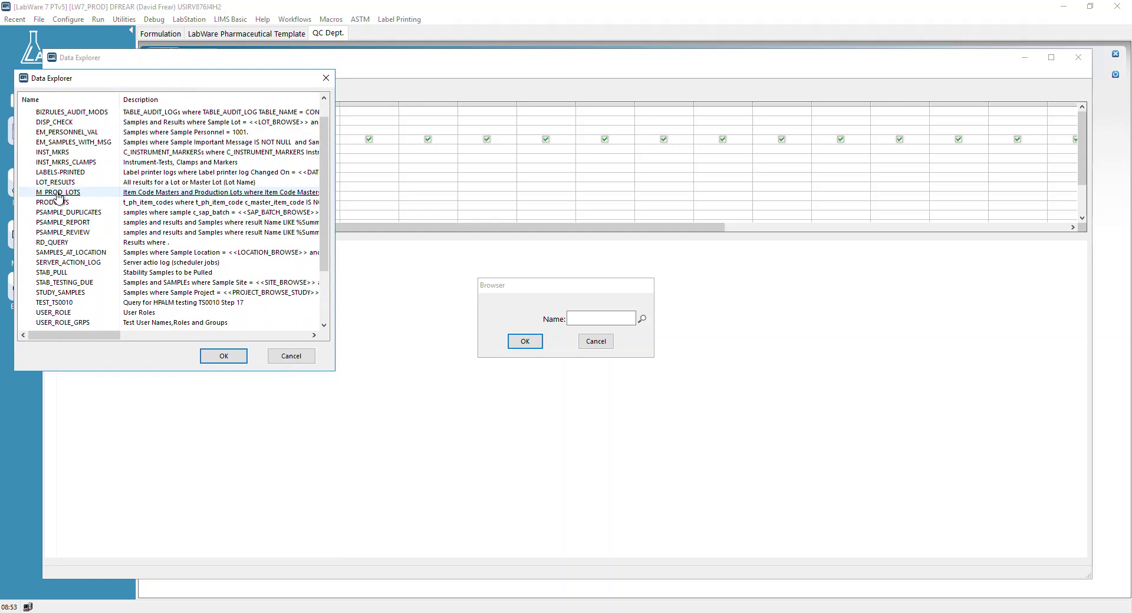
{"action": "left_click", "coordinate": [59, 194]}
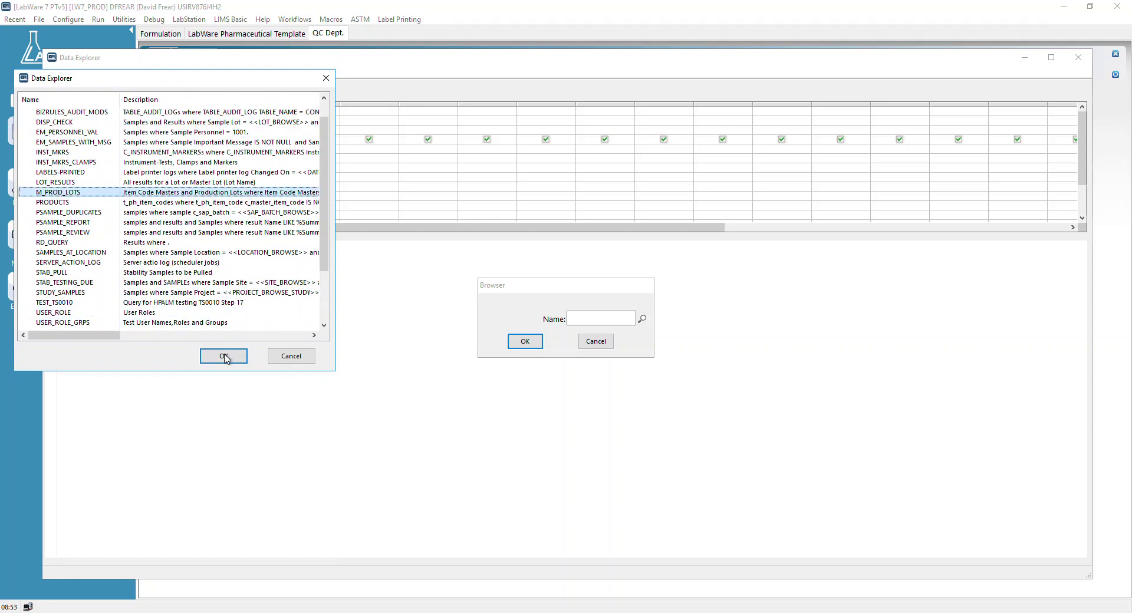
- Load the M_PROD_LOTS query and run it to reach the product-name prompt
{"action": "double_click", "coordinate": [130, 195]}
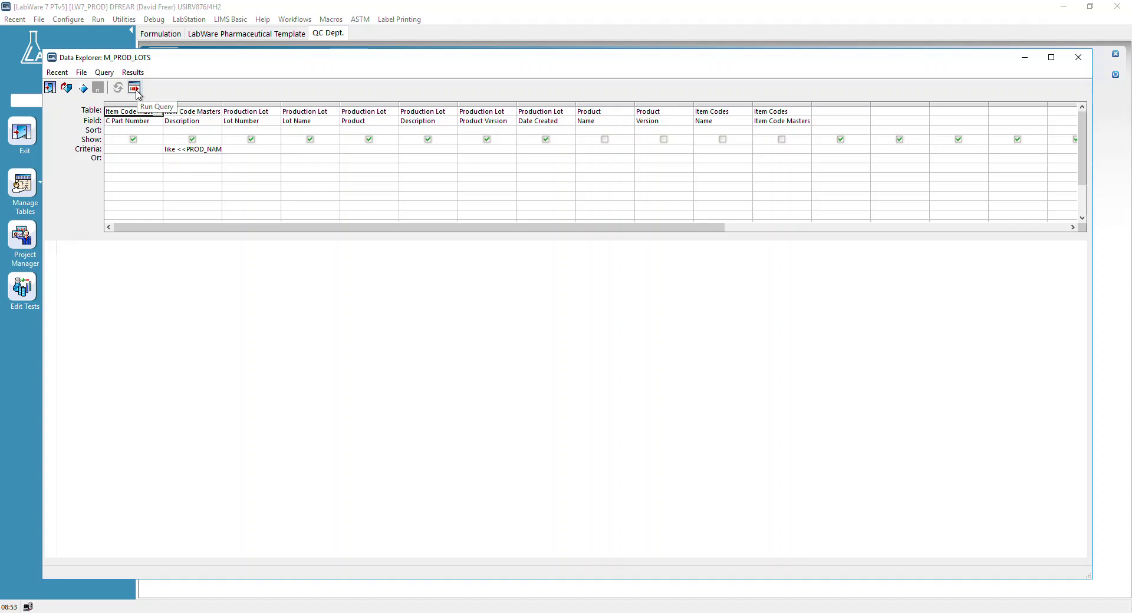
{"action": "left_click", "coordinate": [135, 89]}
{"action": "type", "text": "immuno"}
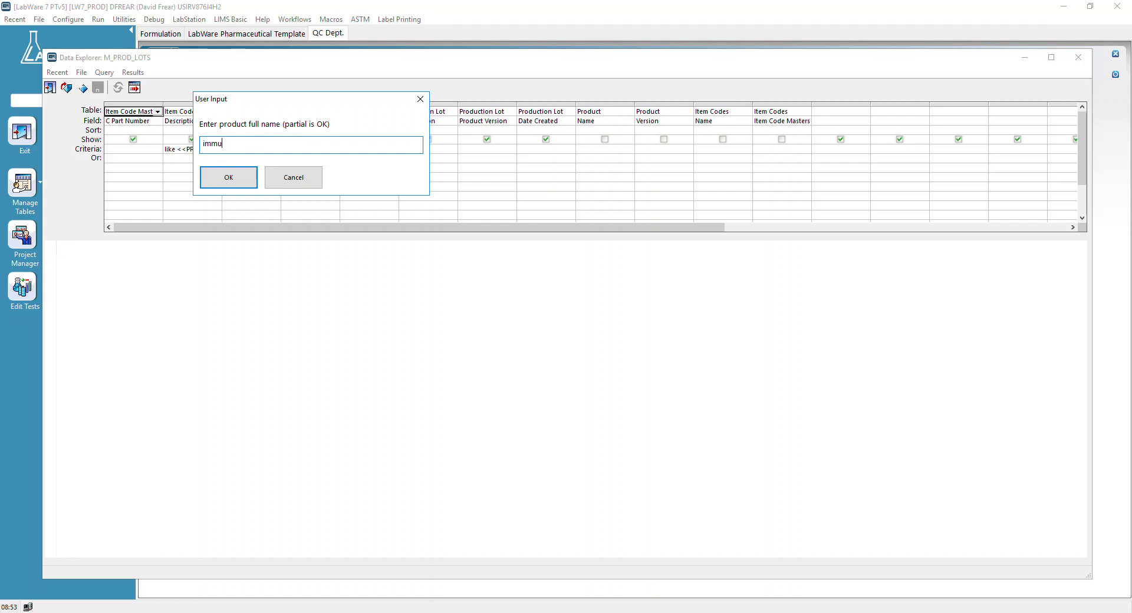
- Confirm 'immuno' as the product filter to return 374 matching production lots
{"action": "left_click", "coordinate": [228, 184]}
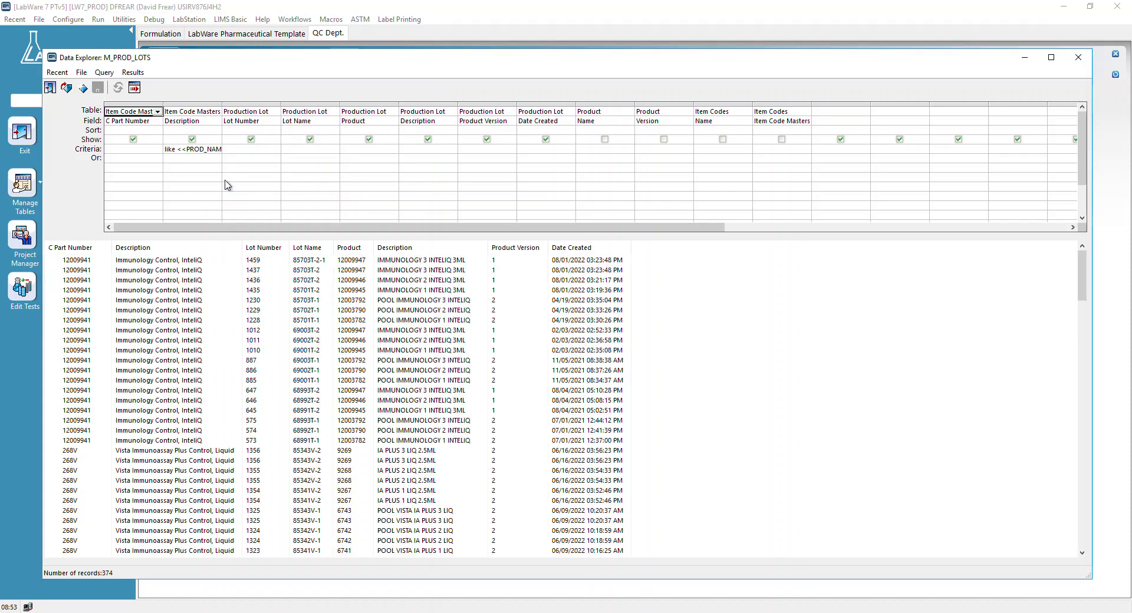